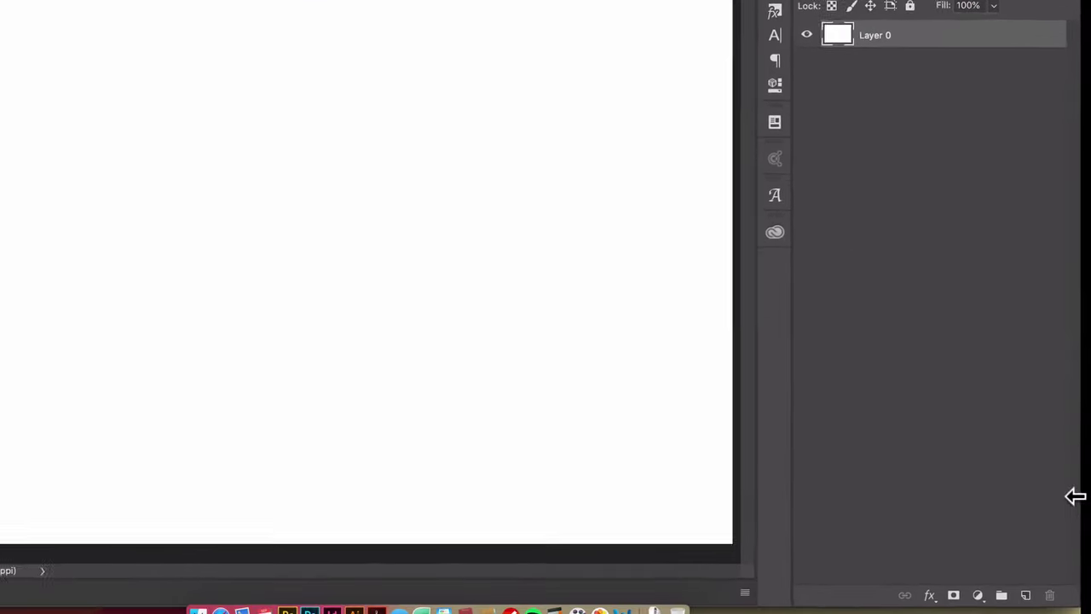
Create an empty Layer 1 above Layer 0 on the blank white Untitled-1 canvas.
click(1013, 573)
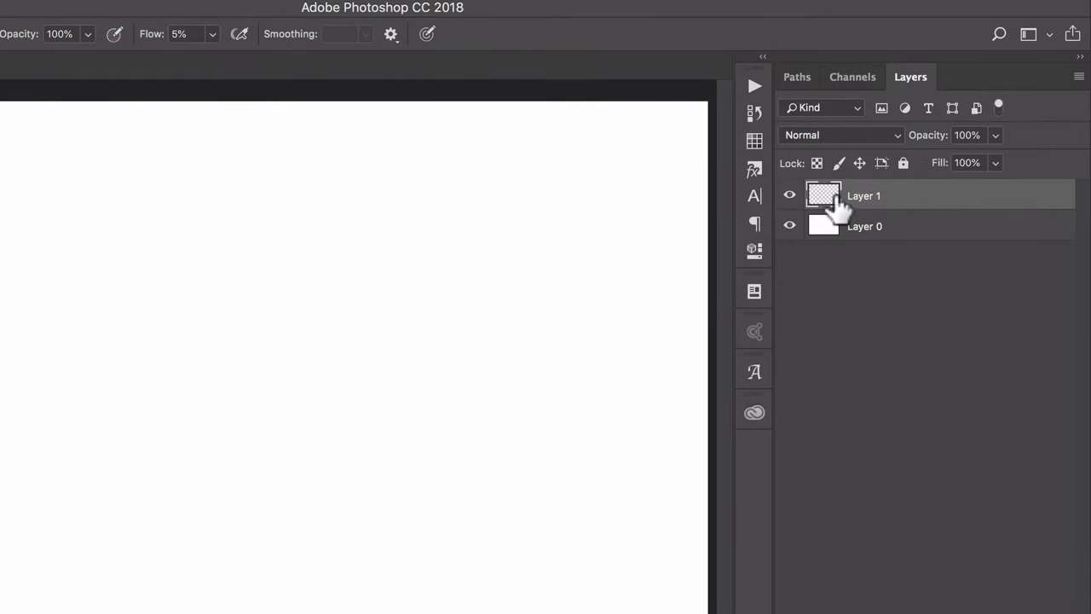
key(ctrl+shift+d)
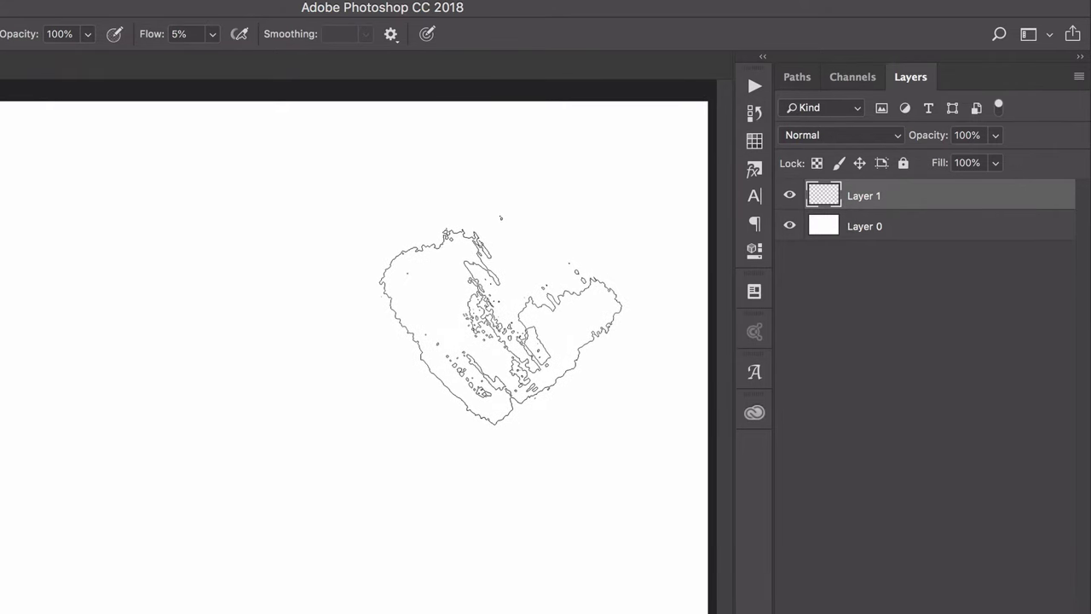
Choose Kyle's Real Watercolor - Diluted 90 brush at 90 px, 100% flow, 0% smoothing.
scroll(501, 322, right, 5)
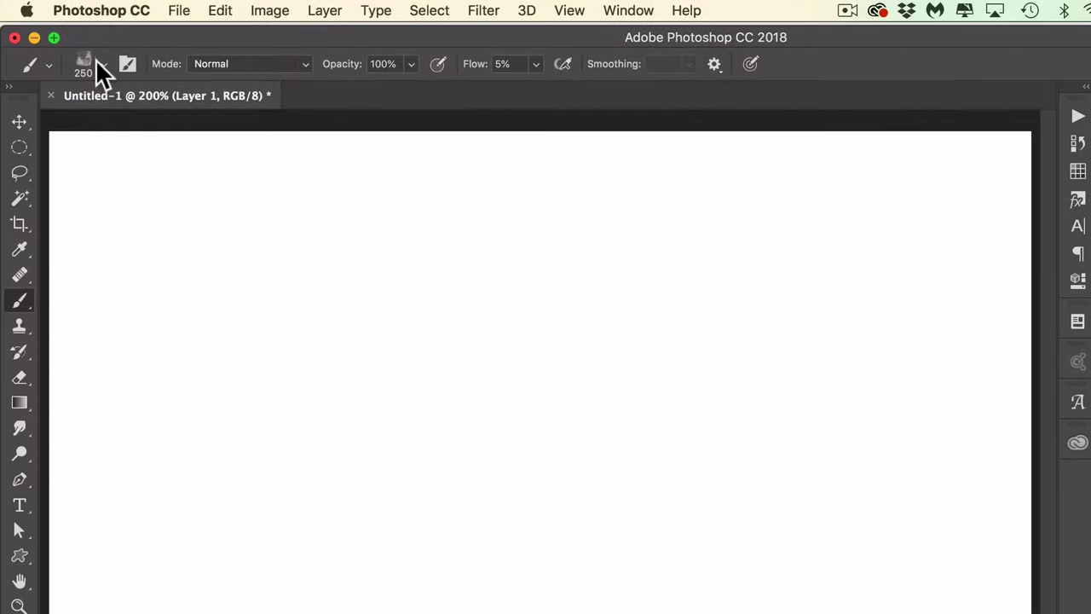
click(96, 63)
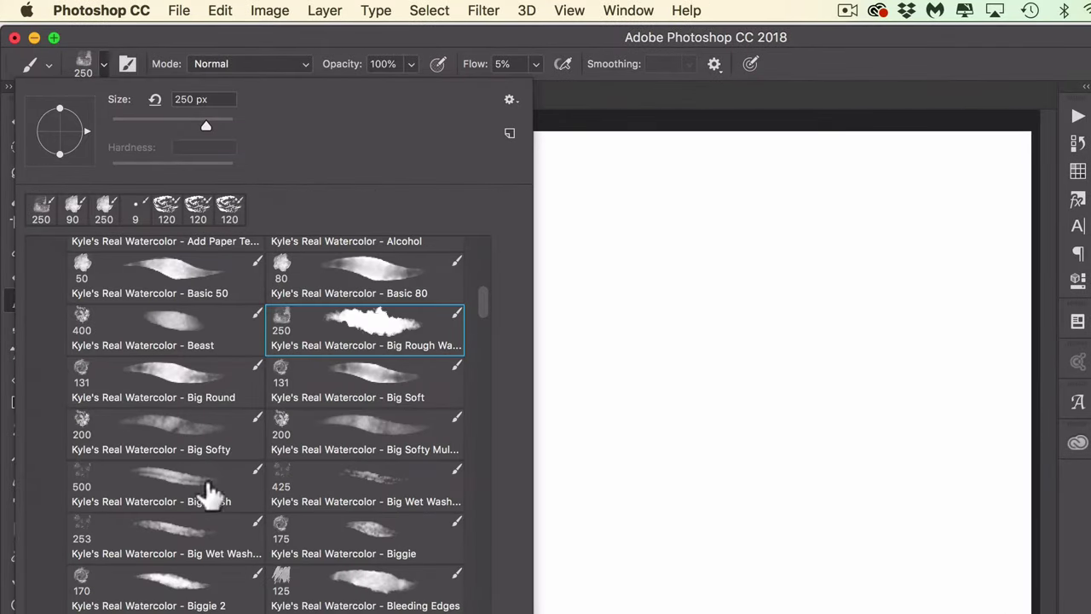
drag(481, 297, 482, 265)
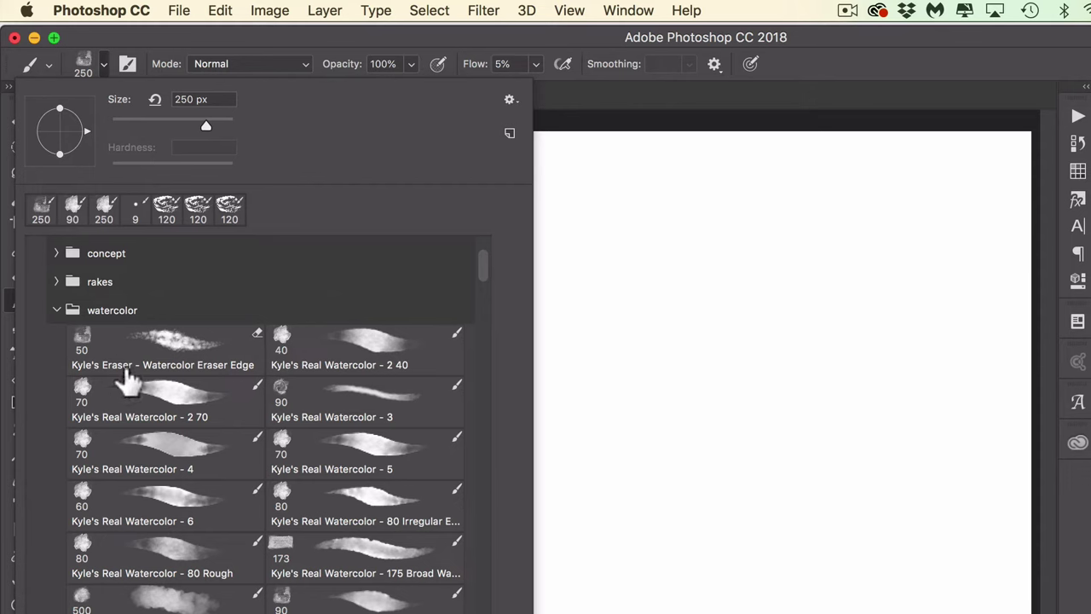
click(56, 310)
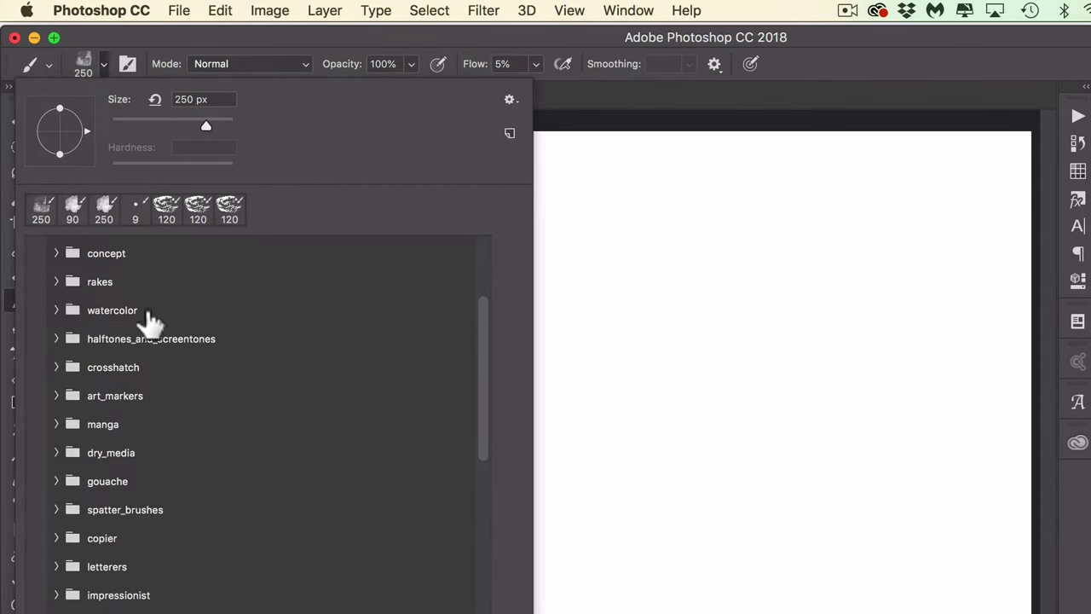
click(509, 99)
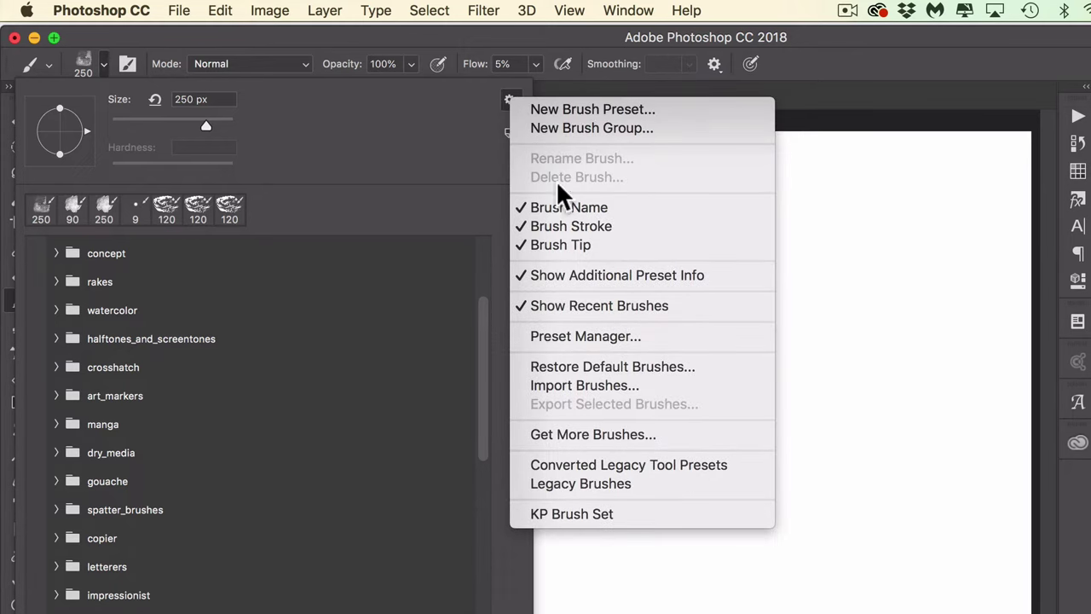
click(671, 439)
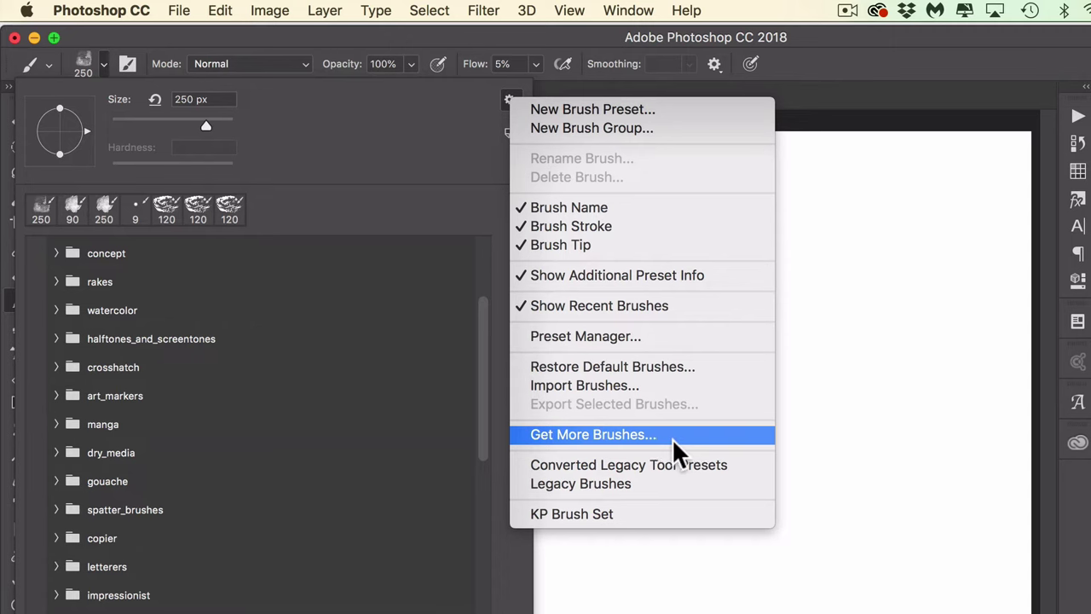
click(418, 143)
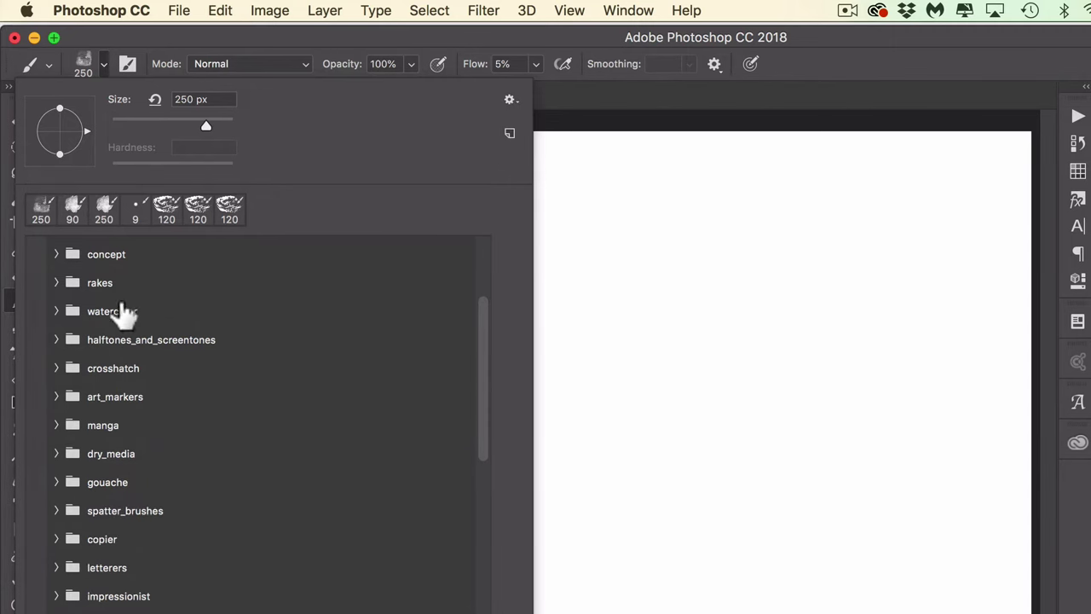
click(66, 312)
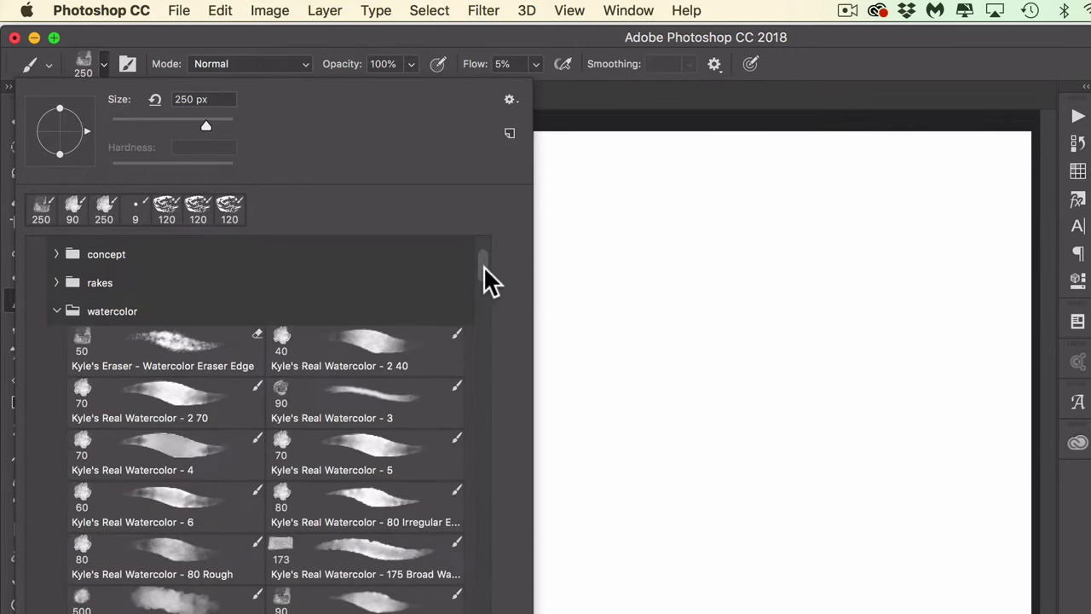
mouse_move(482, 268)
mouse_down()
mouse_move(479, 356)
mouse_move(477, 341)
mouse_up()
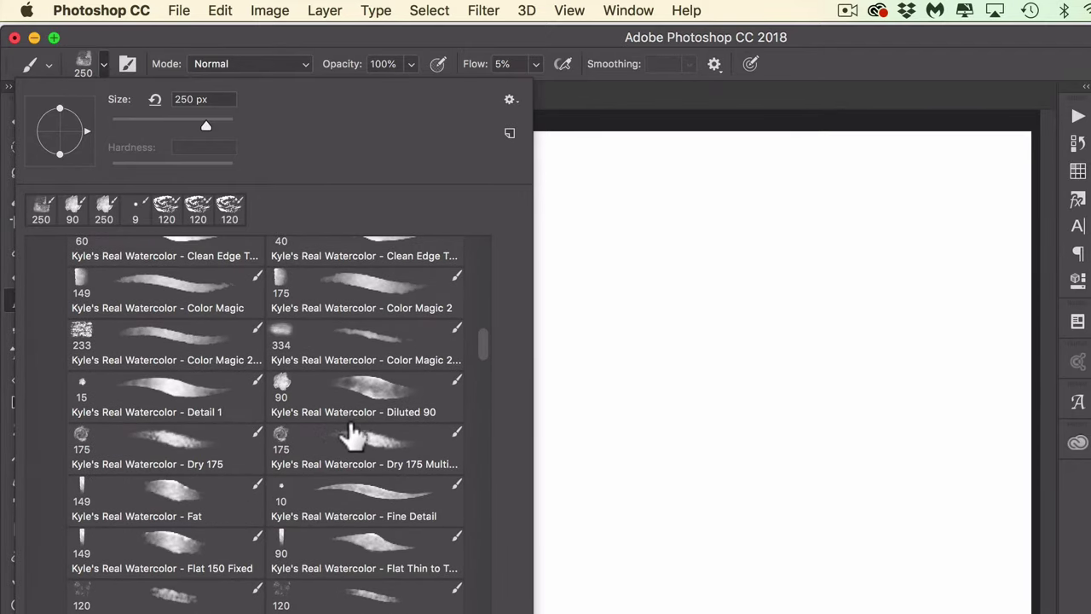
click(375, 394)
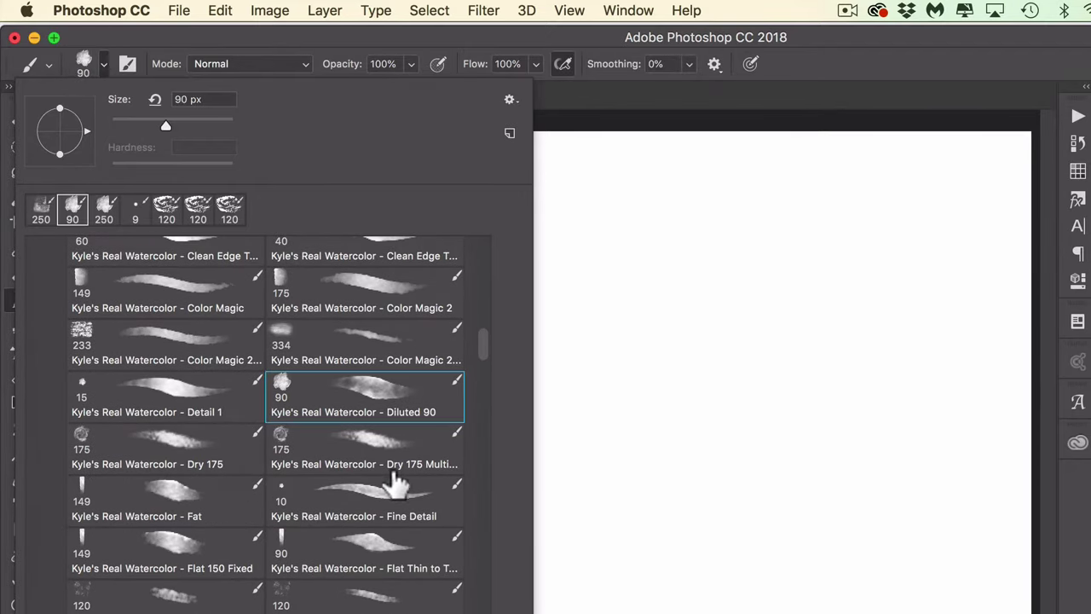
double_click(416, 401)
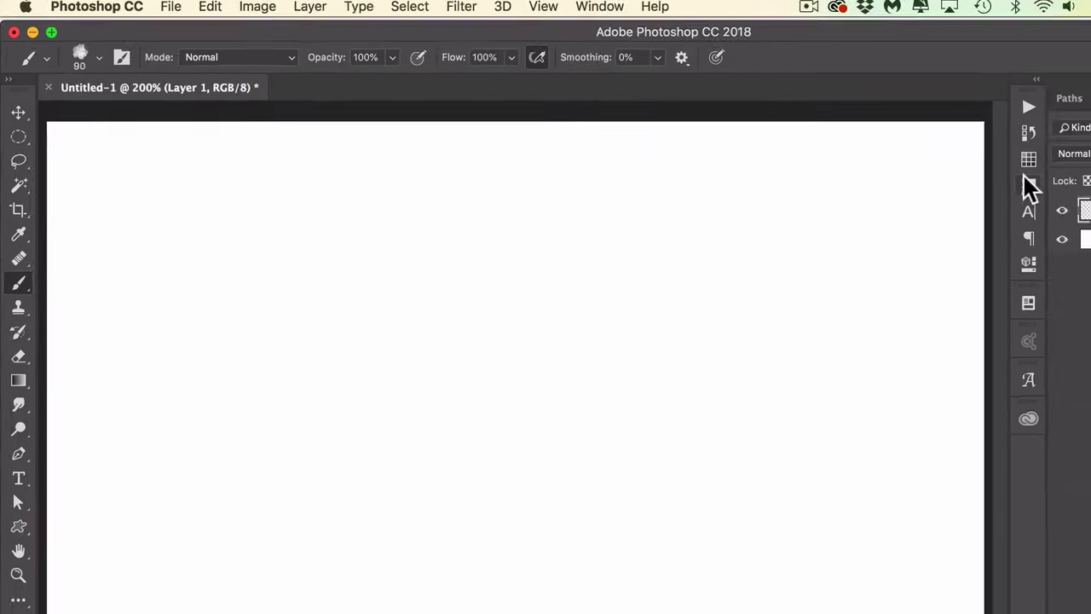
Set the foreground to light blue and paint a round watercolor disc left of centre.
click(1029, 159)
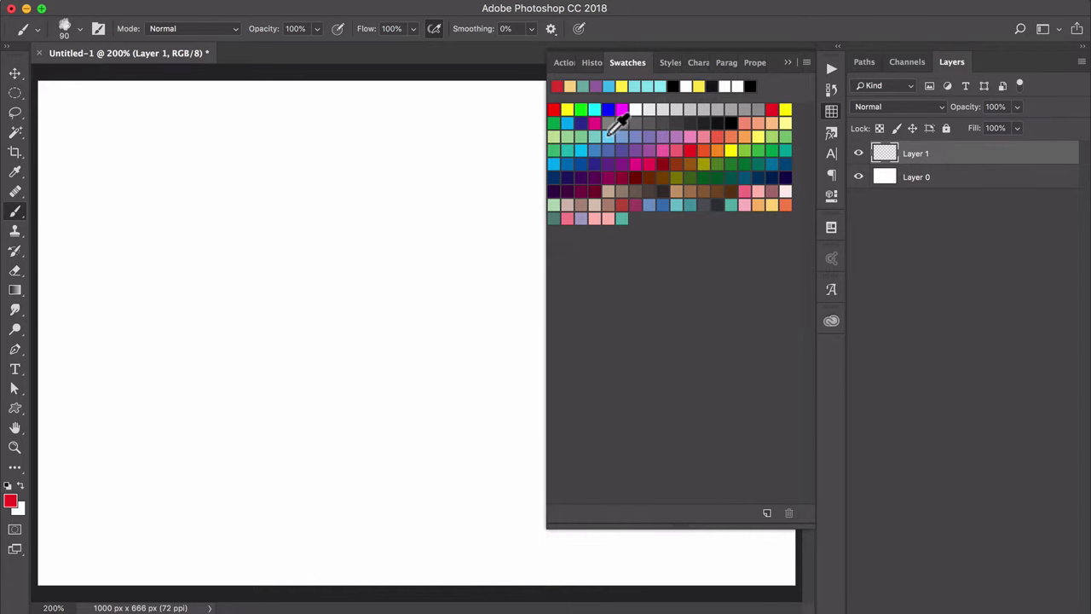
click(584, 146)
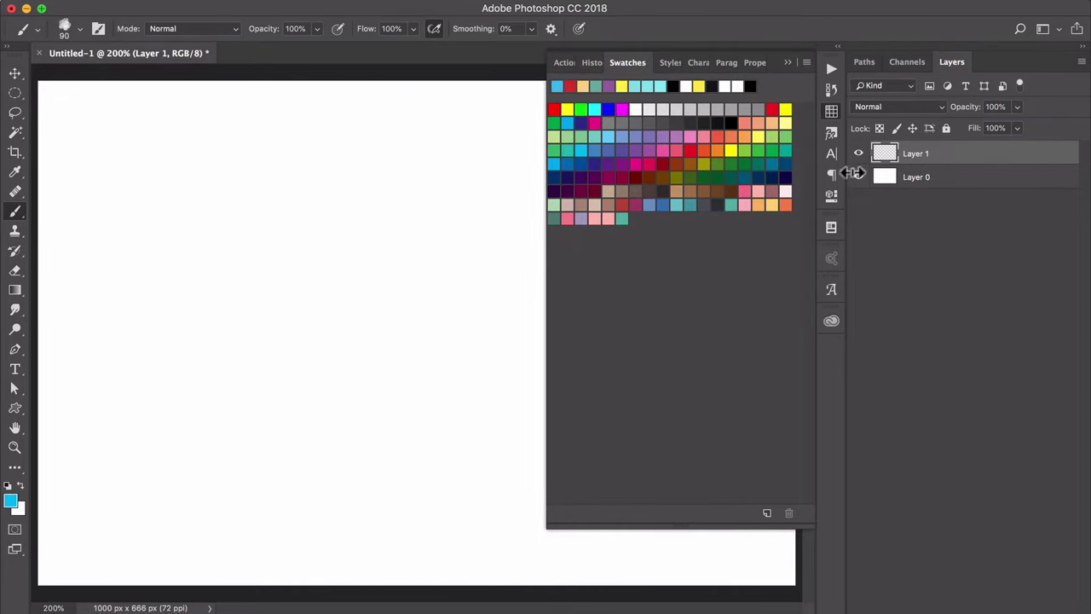
click(831, 115)
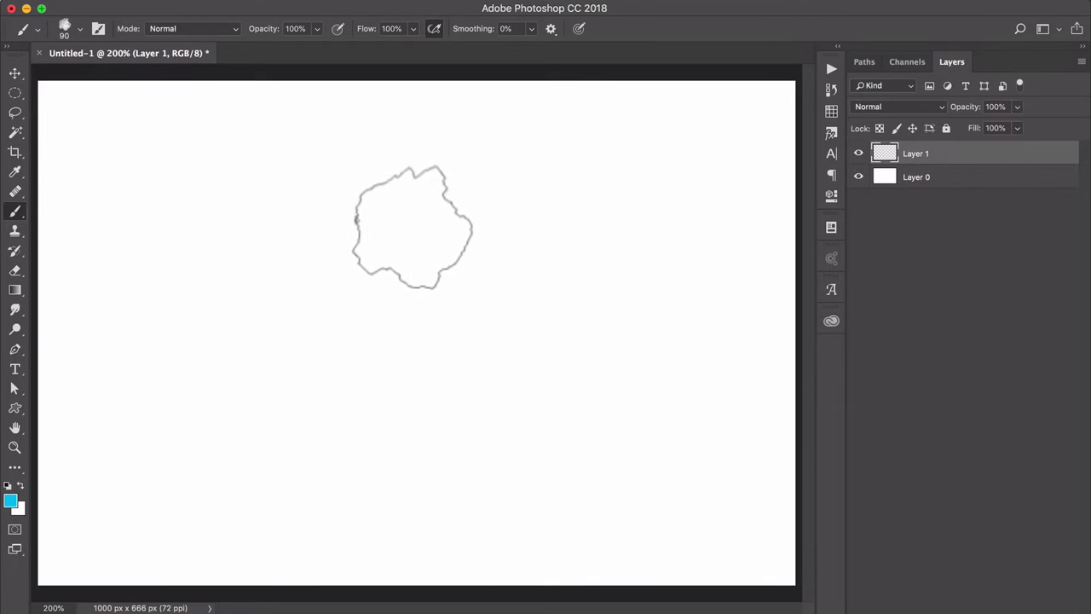
click(406, 223)
mouse_move(404, 220)
mouse_down()
mouse_move(368, 219)
mouse_move(325, 252)
mouse_move(306, 310)
mouse_move(325, 364)
mouse_move(383, 380)
mouse_move(439, 345)
mouse_move(444, 272)
mouse_move(383, 254)
mouse_move(348, 318)
mouse_move(415, 325)
mouse_move(375, 301)
mouse_move(393, 291)
mouse_move(427, 338)
mouse_move(432, 266)
mouse_move(417, 234)
mouse_move(387, 223)
mouse_move(352, 223)
mouse_move(314, 264)
mouse_move(322, 342)
mouse_move(355, 381)
mouse_move(424, 351)
mouse_move(437, 271)
mouse_move(369, 249)
mouse_move(361, 327)
mouse_move(411, 306)
mouse_move(393, 289)
mouse_move(376, 293)
mouse_move(399, 323)
mouse_move(390, 234)
mouse_move(420, 240)
mouse_move(359, 220)
mouse_move(331, 238)
mouse_move(396, 218)
mouse_move(351, 214)
mouse_move(313, 255)
mouse_move(391, 221)
mouse_move(364, 229)
mouse_move(306, 308)
mouse_move(370, 376)
mouse_move(423, 287)
mouse_move(344, 277)
mouse_move(396, 325)
mouse_move(385, 311)
mouse_move(400, 276)
mouse_move(334, 322)
mouse_up()
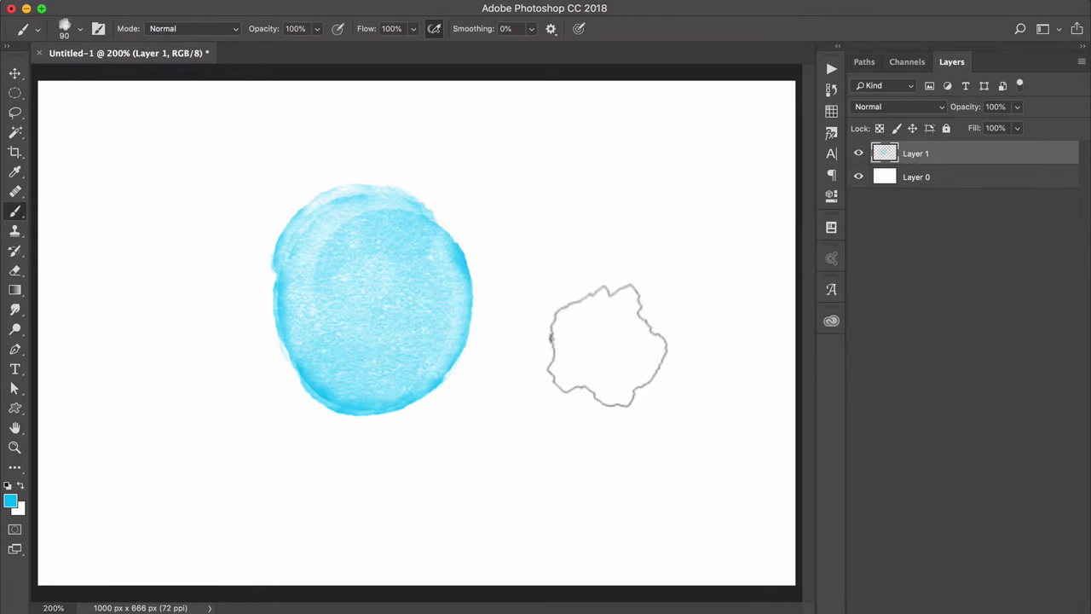
Place the white bravo! asset from the Book Project library, scaled down over the blue disc.
click(832, 322)
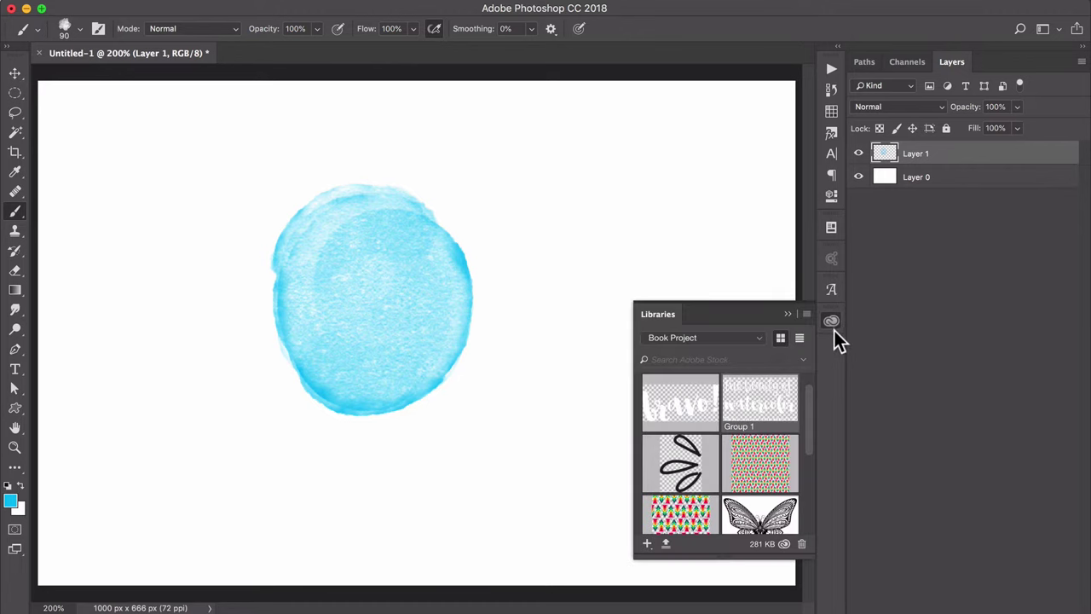
drag(669, 403, 375, 317)
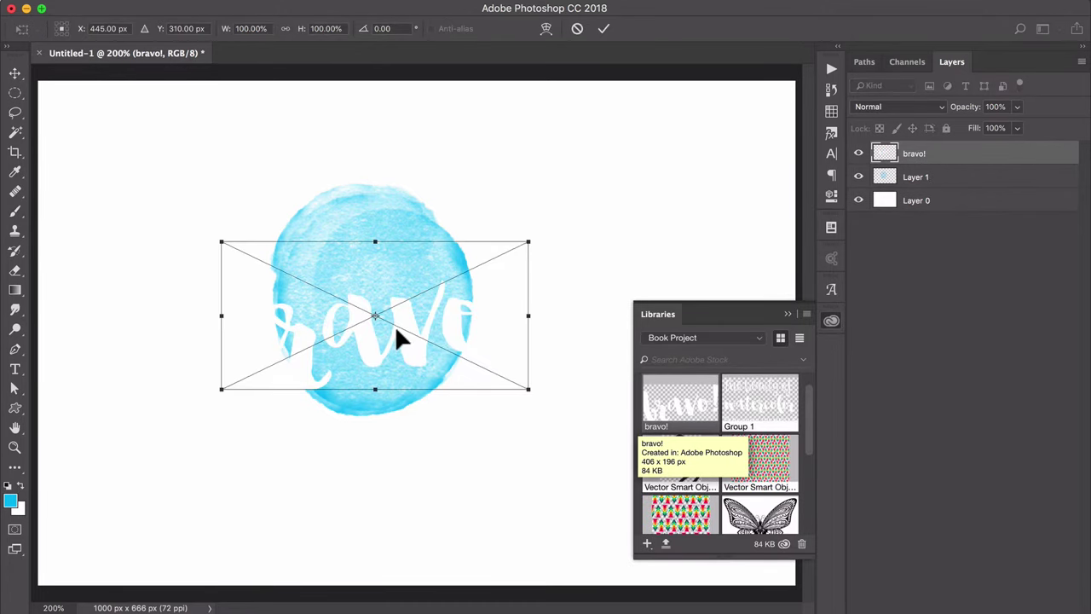
mouse_move(530, 241)
mouse_down()
mouse_move(475, 275)
mouse_move(456, 236)
mouse_up()
click(604, 28)
key(b)
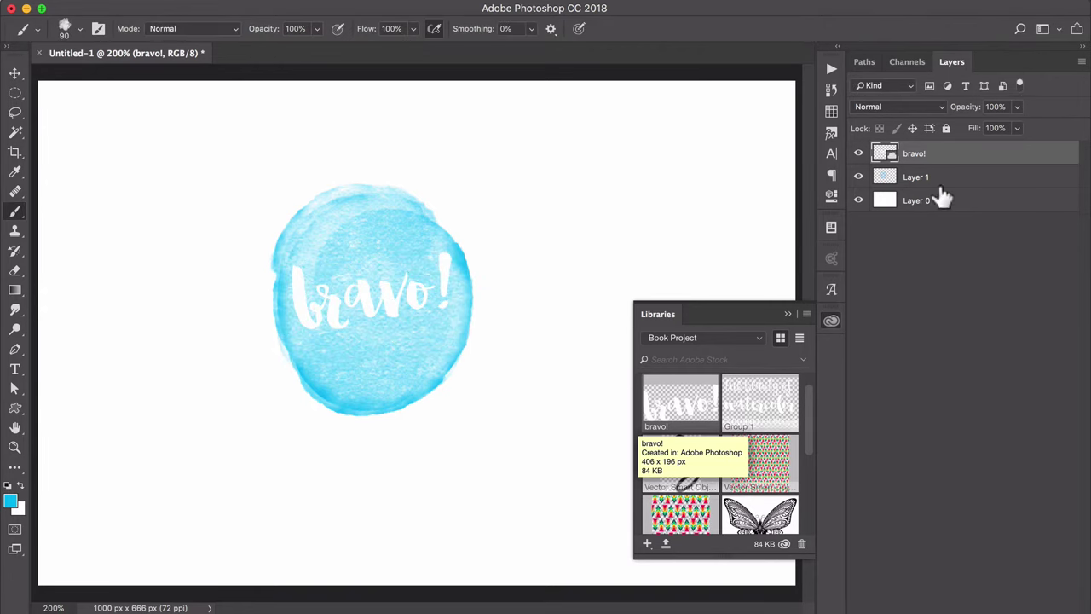
click(787, 314)
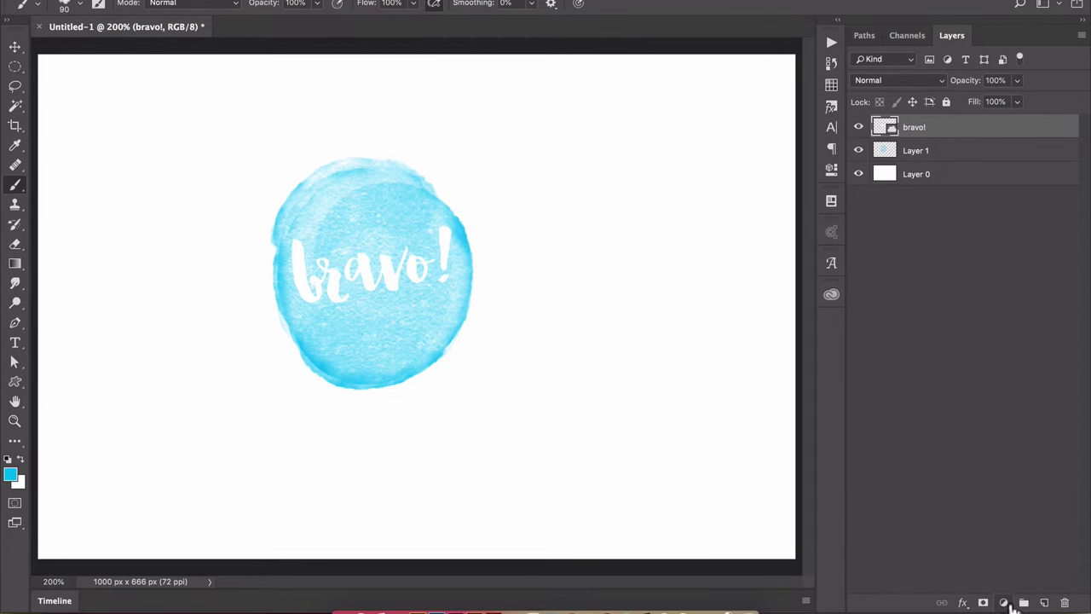
Add a Pattern Fill layer using the Watercolor pattern from the Artist Surfaces set.
click(1004, 602)
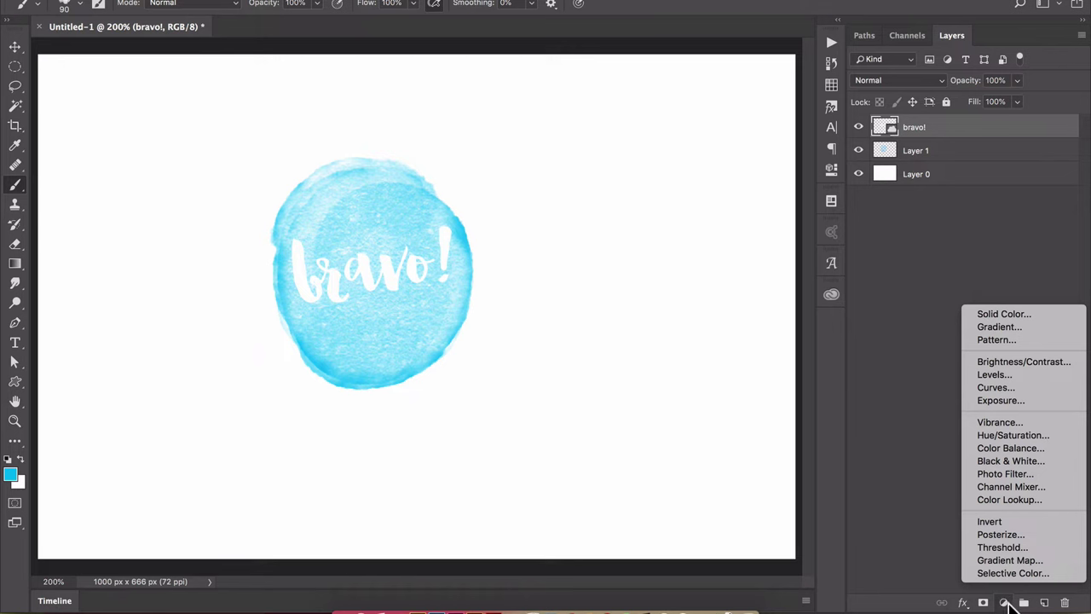
click(997, 340)
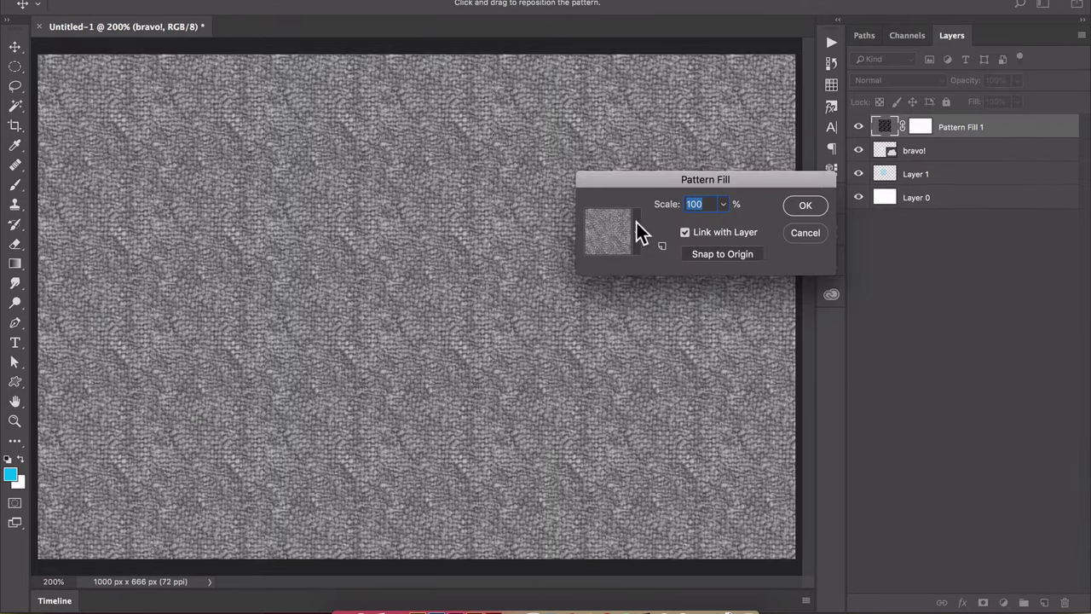
click(638, 232)
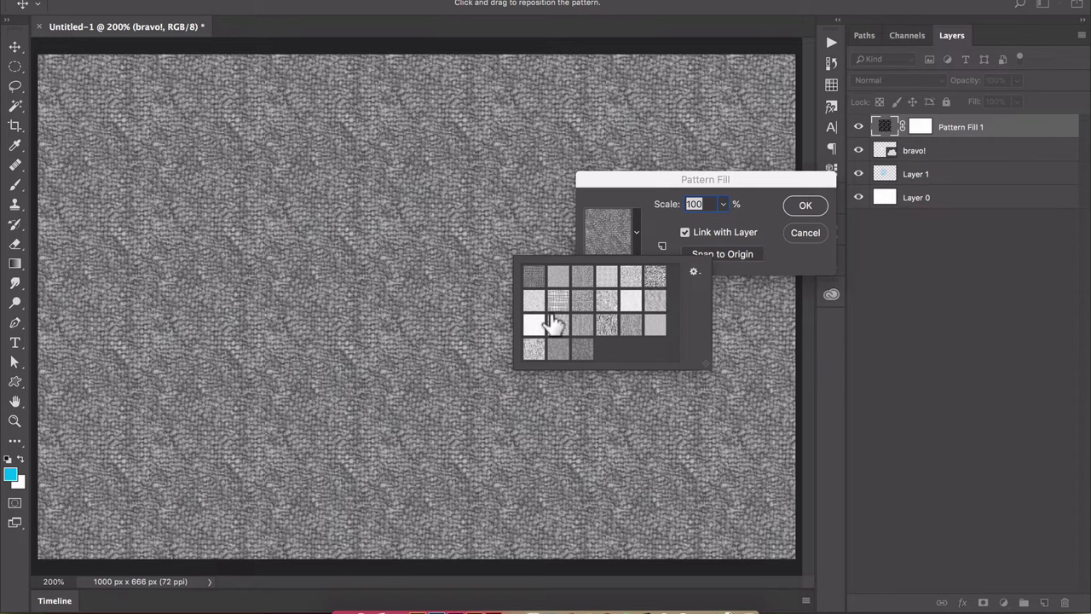
click(694, 274)
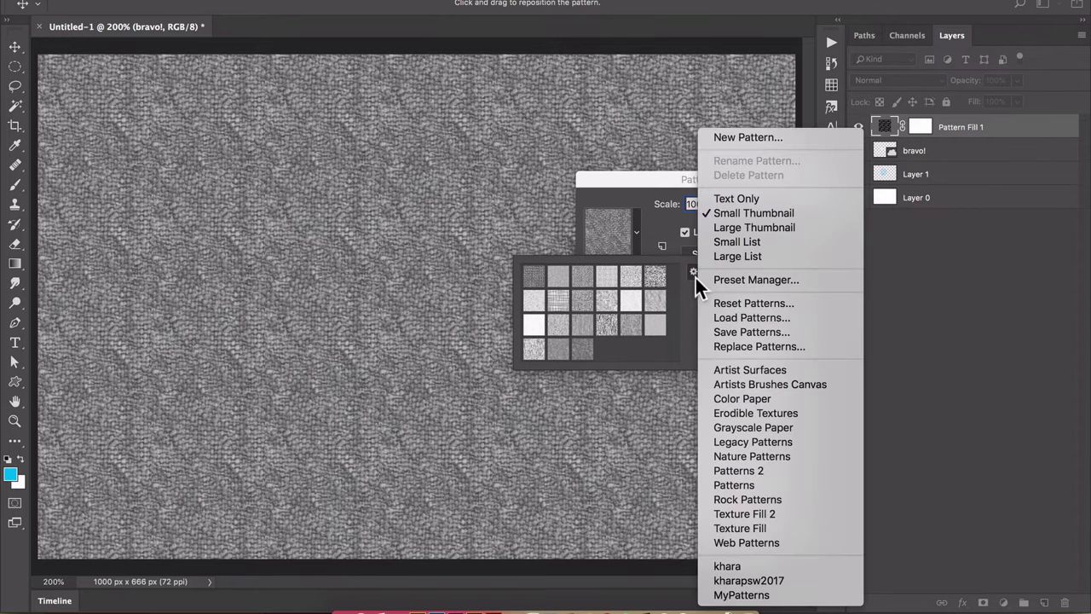
click(781, 372)
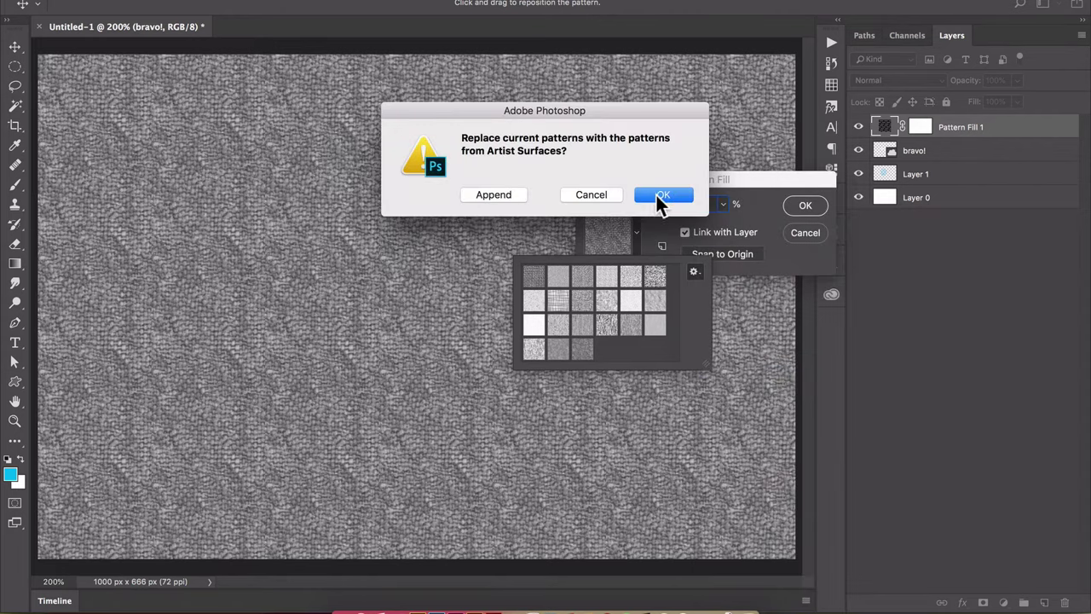
click(662, 198)
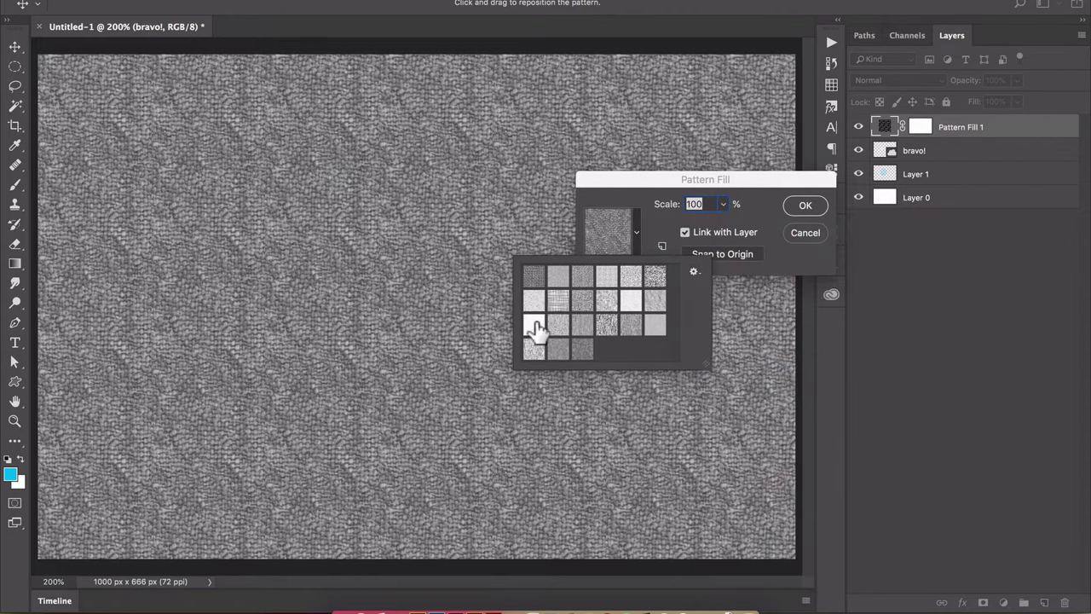
click(534, 329)
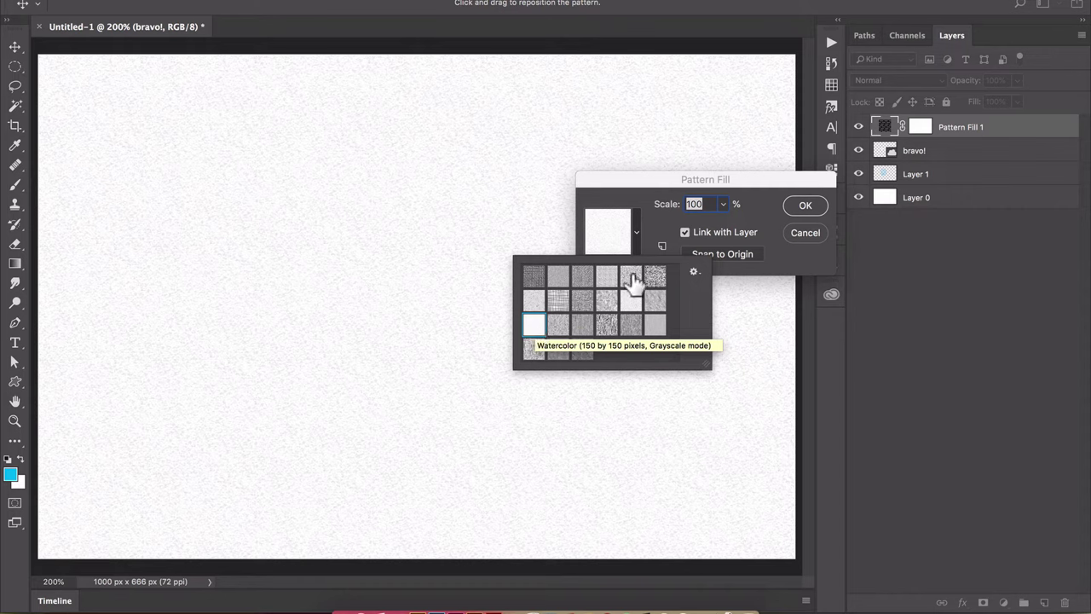
Apply the Watercolor pattern fill and set its blend mode to Multiply.
click(801, 207)
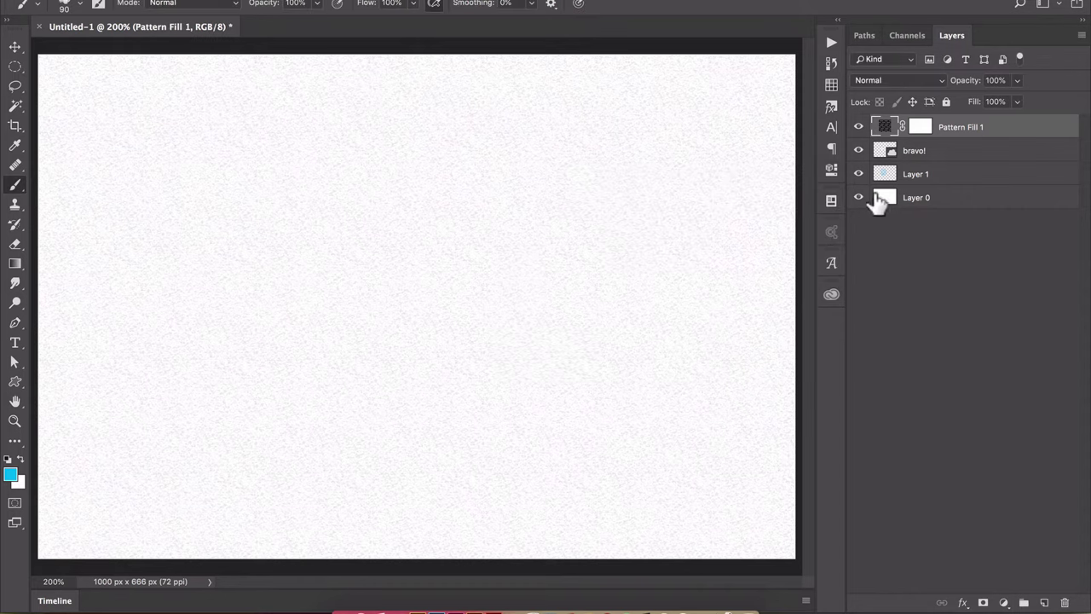
click(914, 80)
click(889, 123)
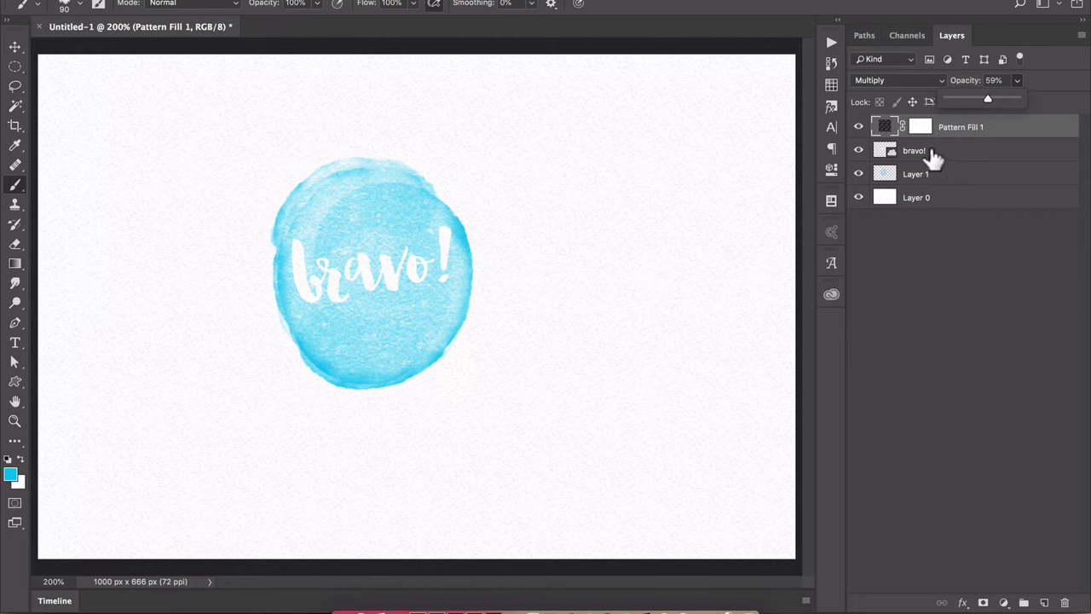
Group the bravo! and Layer 1 layers into Group 1.
click(934, 154)
shift+click(940, 178)
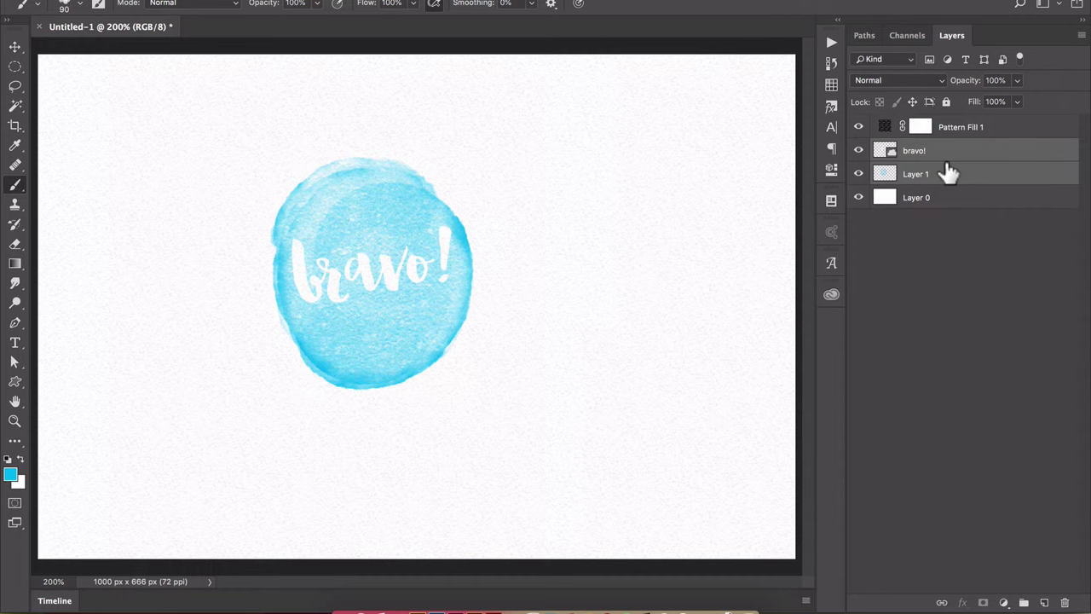
key(super+g)
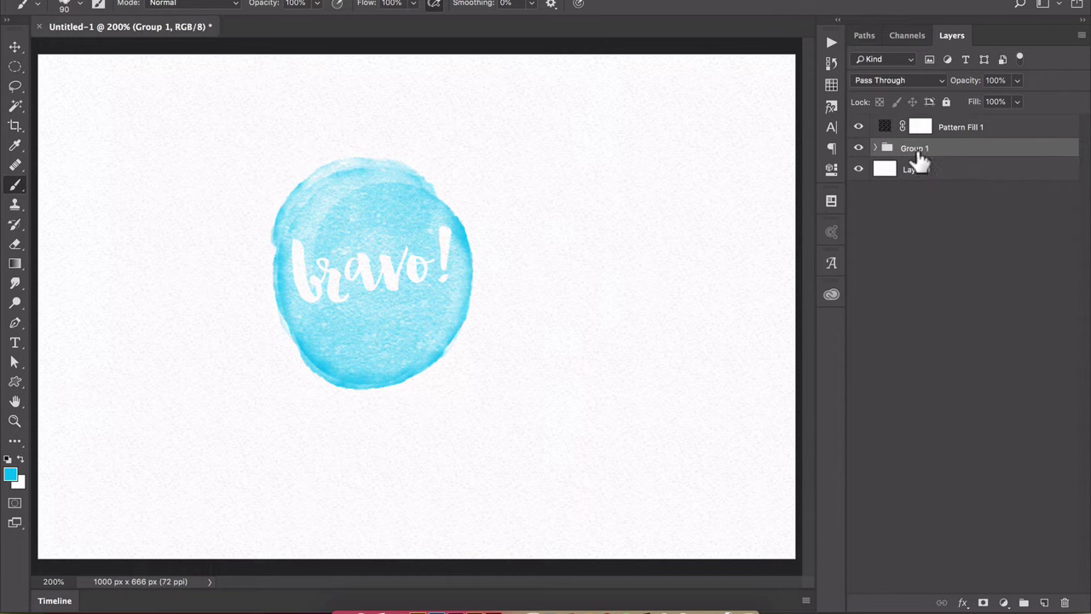
Hide Group 1, add empty Layer 2, and choose the Big Rough Wash brush at 250 px, 5% flow.
click(859, 147)
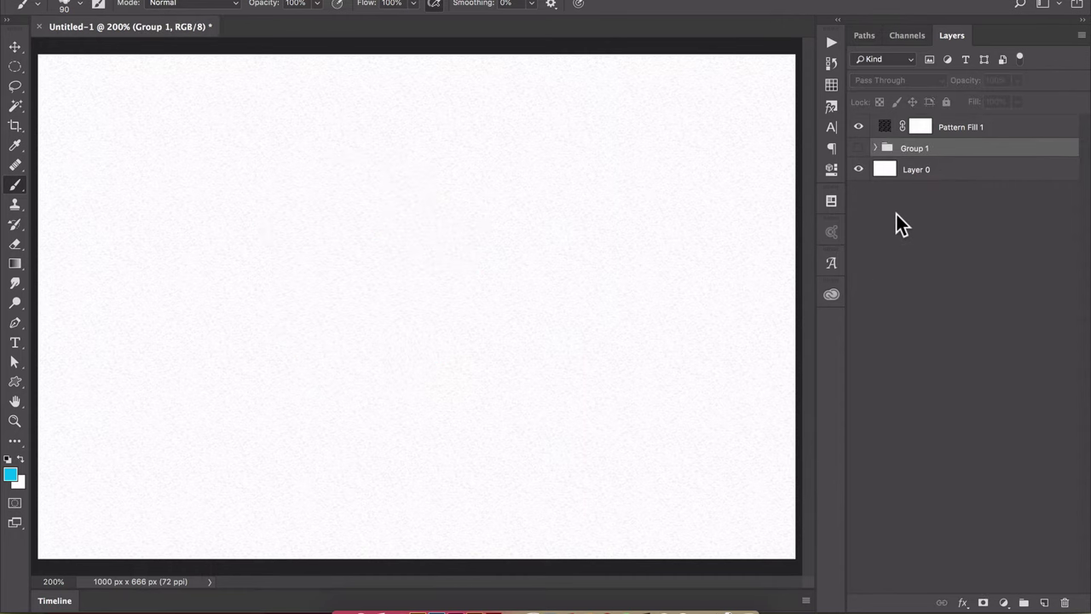
click(1044, 603)
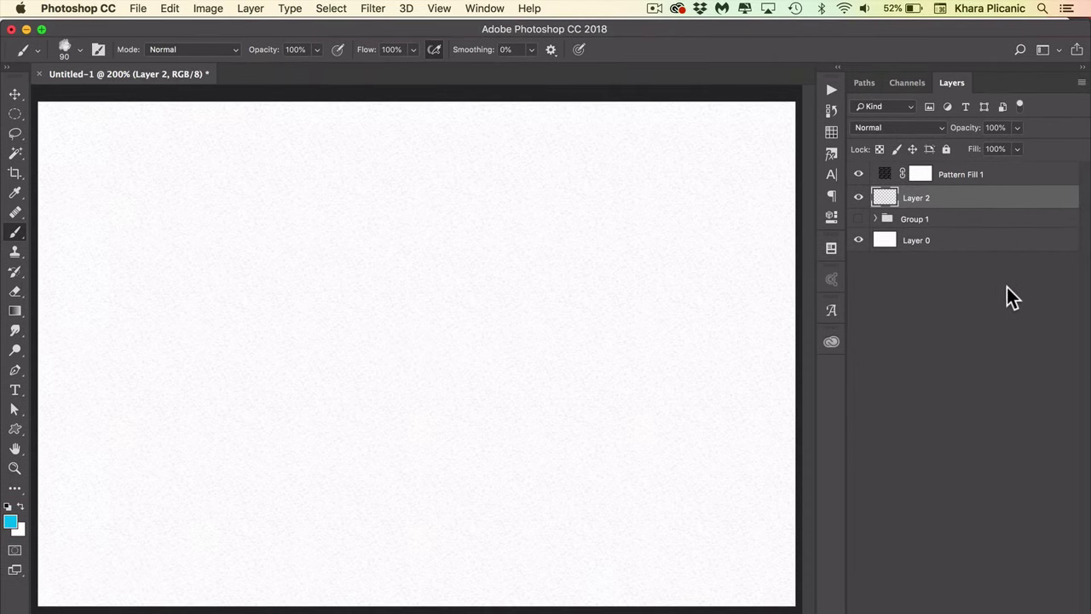
click(67, 47)
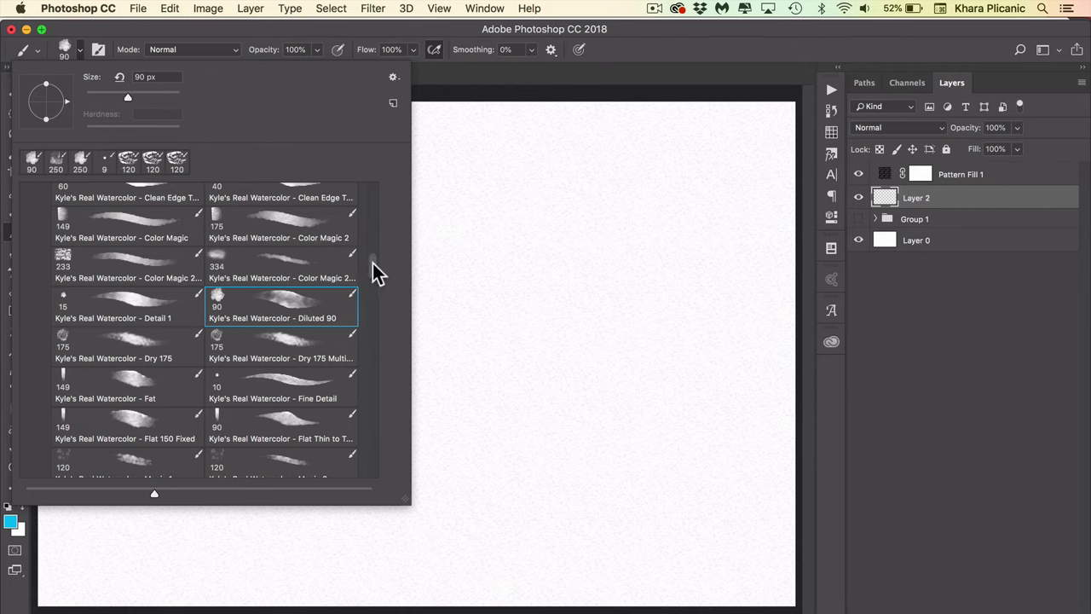
drag(373, 262, 375, 223)
click(293, 248)
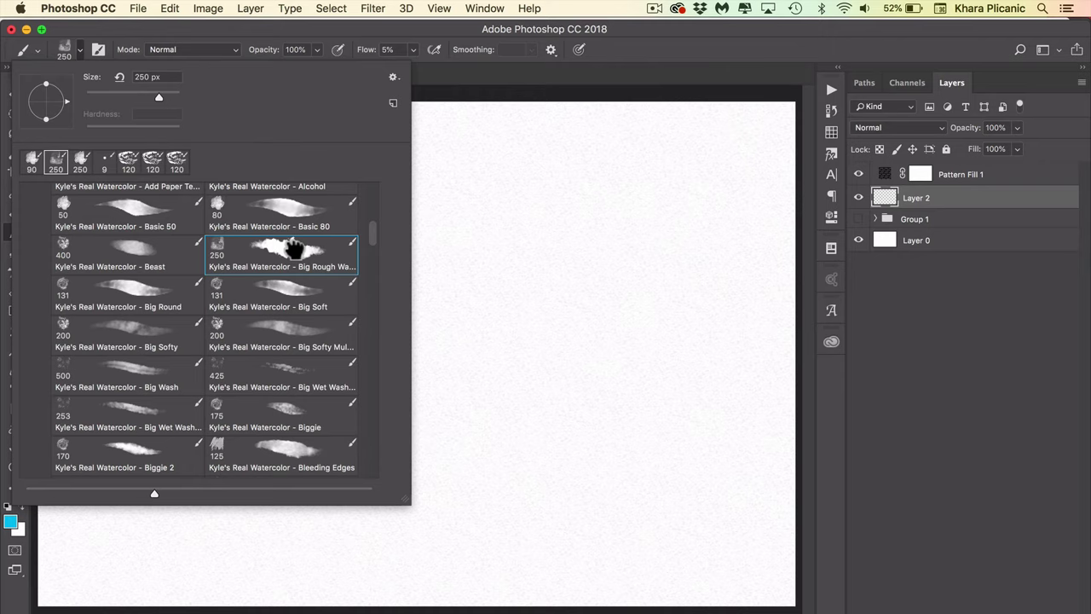
click(293, 247)
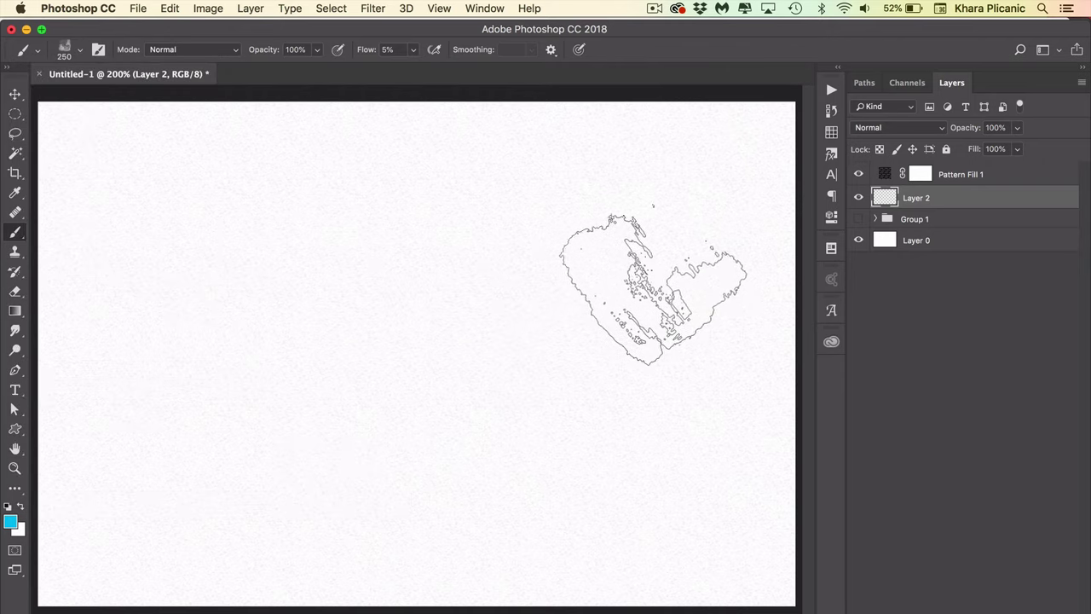
Paint a broad turquoise Big Rough wash across the lower middle of Layer 2.
click(832, 133)
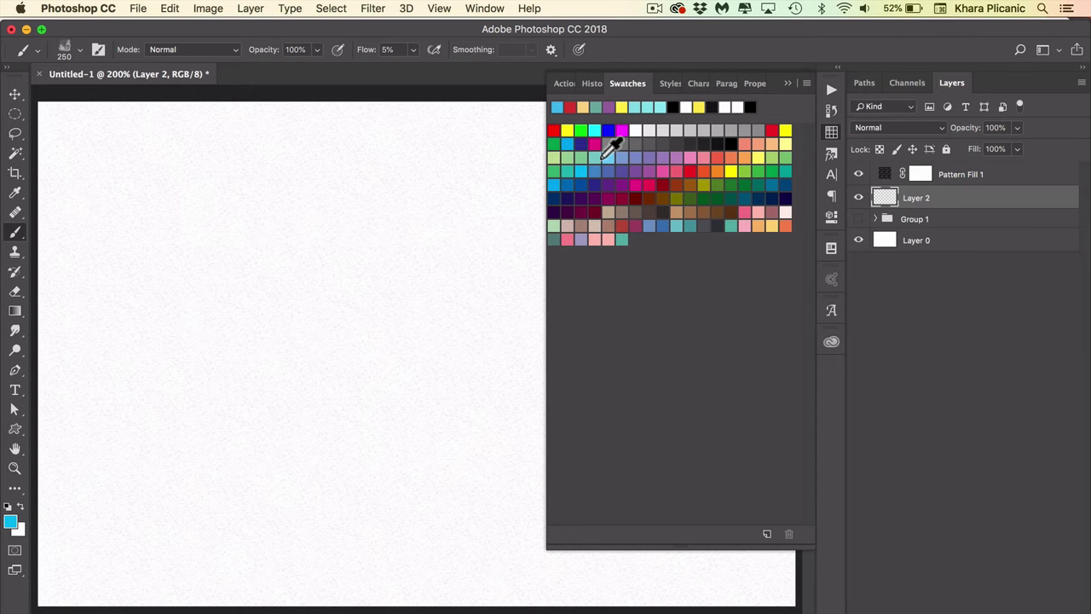
click(787, 82)
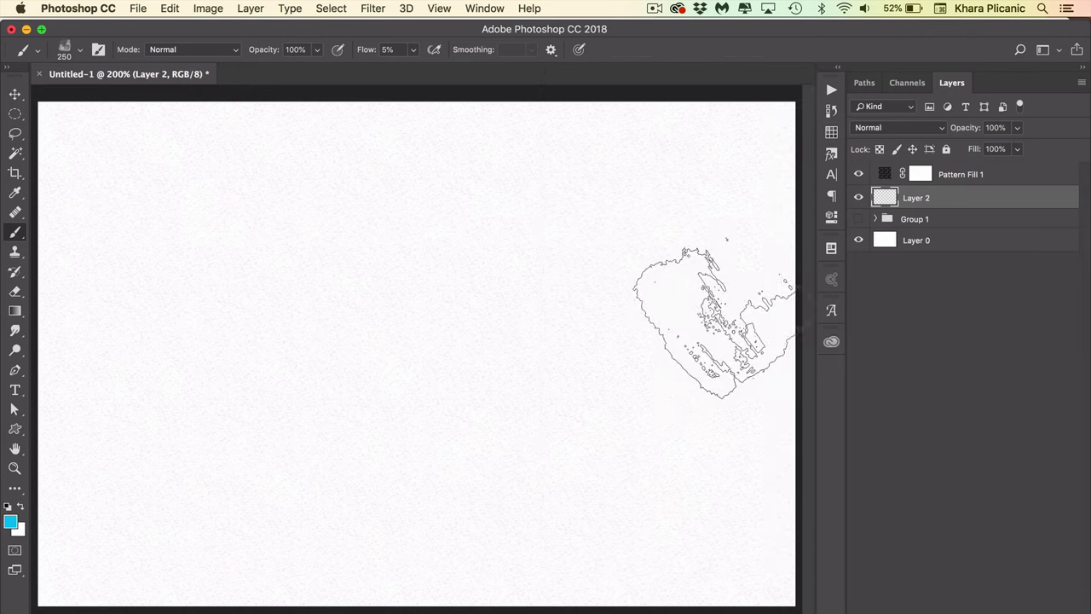
mouse_move(573, 475)
mouse_down()
mouse_move(249, 485)
mouse_move(604, 466)
mouse_move(220, 469)
mouse_move(568, 469)
mouse_move(238, 473)
mouse_move(267, 491)
mouse_move(561, 461)
mouse_move(391, 474)
mouse_move(208, 434)
mouse_move(488, 413)
mouse_move(555, 393)
mouse_move(274, 393)
mouse_move(357, 370)
mouse_move(589, 362)
mouse_move(251, 378)
mouse_move(426, 407)
mouse_move(265, 476)
mouse_move(441, 482)
mouse_move(601, 454)
mouse_up()
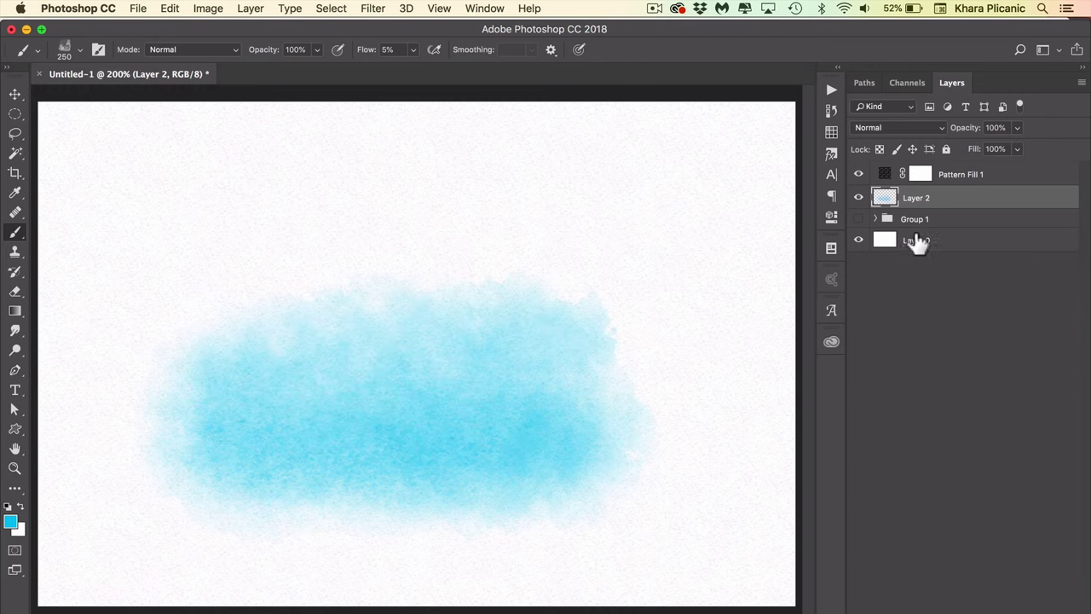
click(832, 132)
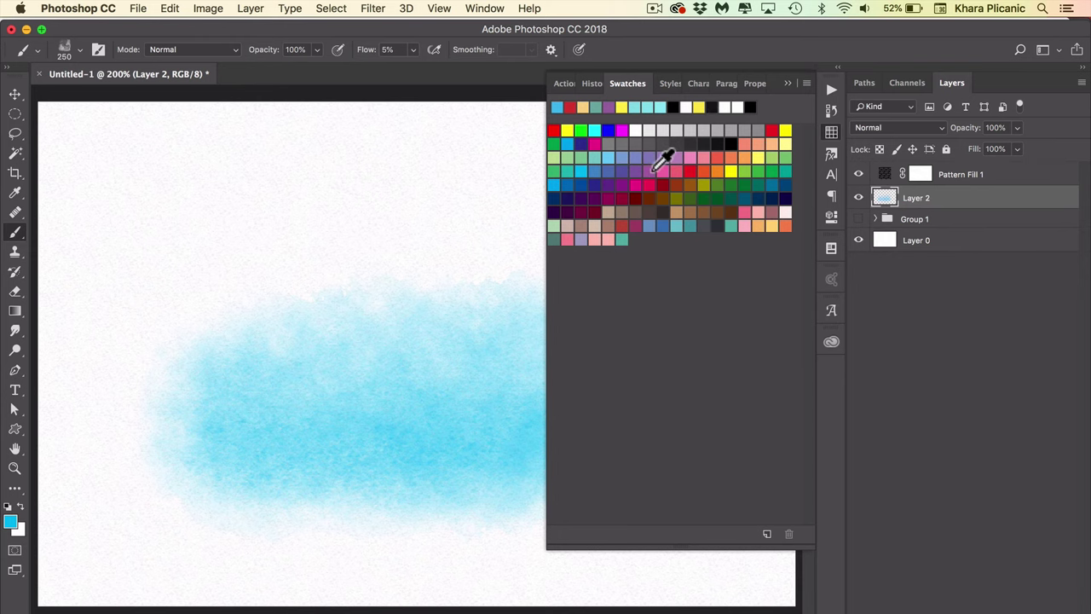
Paint purple across the upper canvas, blending it down into the turquoise wash.
click(662, 162)
click(831, 132)
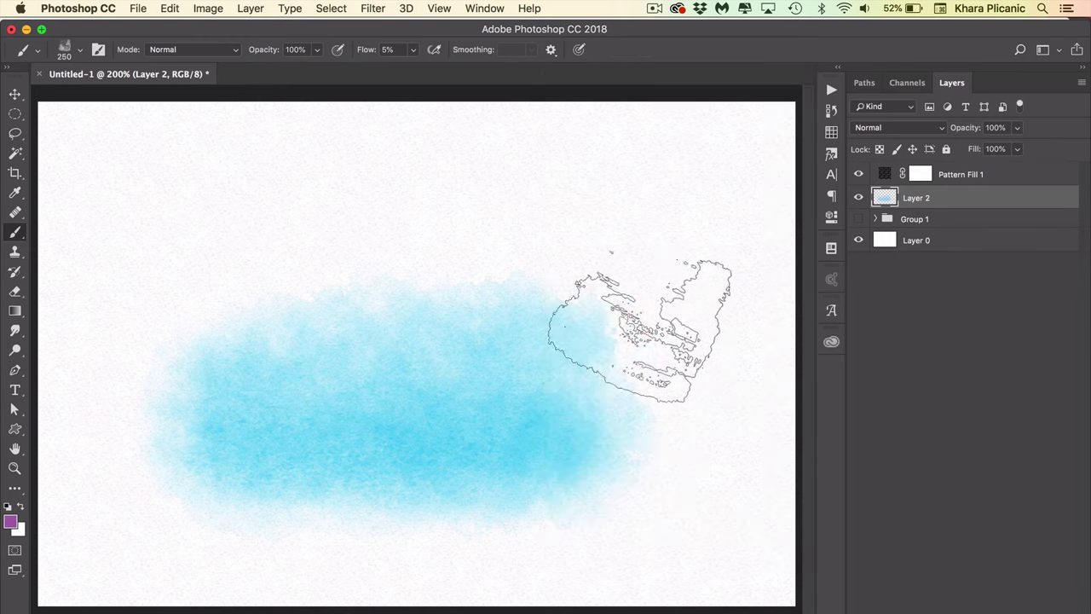
mouse_move(533, 313)
mouse_down()
mouse_move(335, 336)
mouse_move(275, 327)
mouse_up()
mouse_move(550, 317)
mouse_down()
mouse_move(293, 316)
mouse_move(402, 348)
mouse_move(418, 341)
mouse_move(399, 365)
mouse_move(414, 369)
mouse_move(433, 366)
mouse_move(349, 295)
mouse_move(436, 298)
mouse_move(273, 273)
mouse_move(560, 256)
mouse_move(329, 224)
mouse_move(246, 233)
mouse_move(645, 207)
mouse_up()
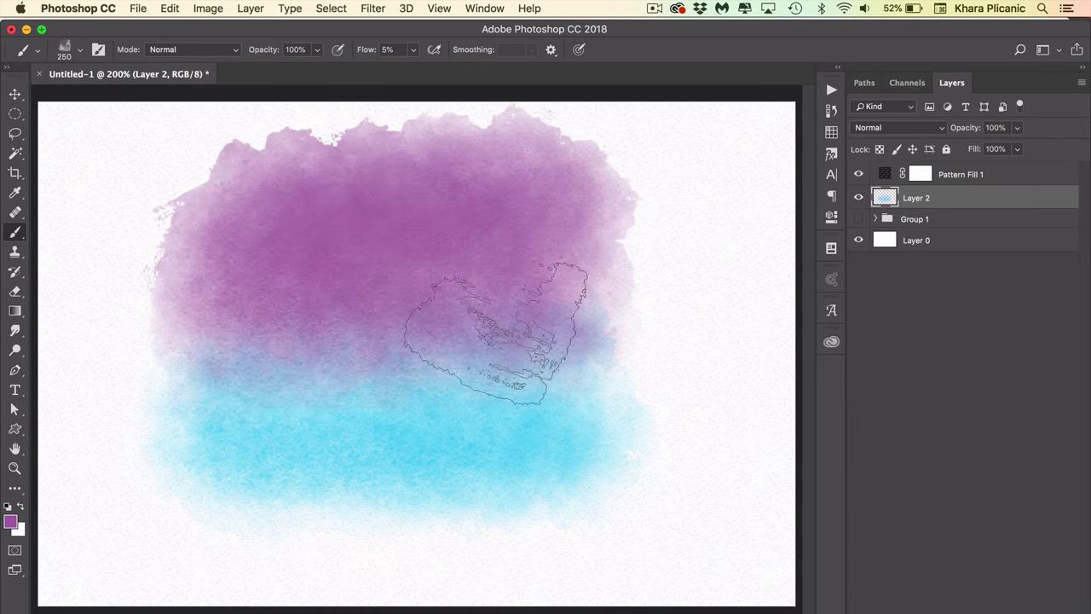
mouse_move(447, 399)
mouse_down()
mouse_move(544, 405)
mouse_move(326, 422)
mouse_move(197, 448)
mouse_move(521, 416)
mouse_move(194, 466)
mouse_move(542, 433)
mouse_up()
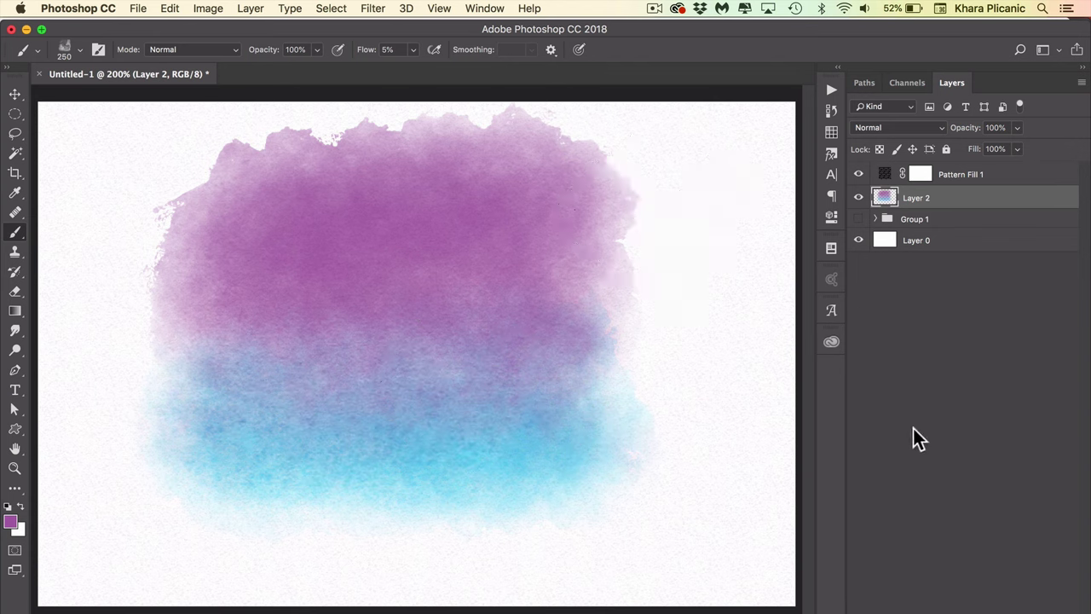
Place the 'the beauty of watercolor (without the mess)' lettering from Libraries at about 62%, centred.
click(831, 310)
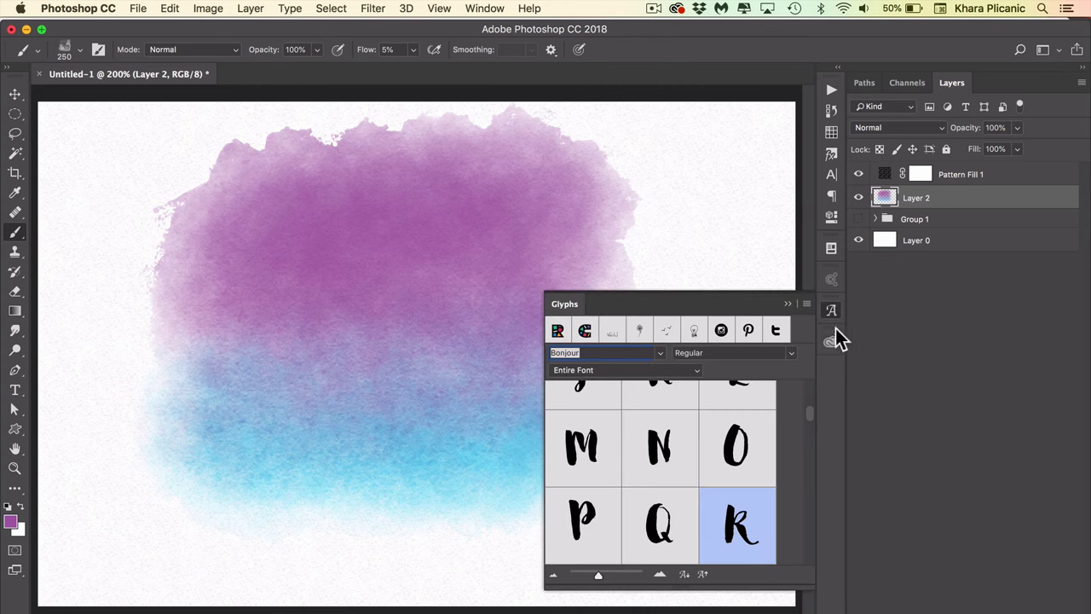
click(832, 342)
drag(783, 431, 414, 366)
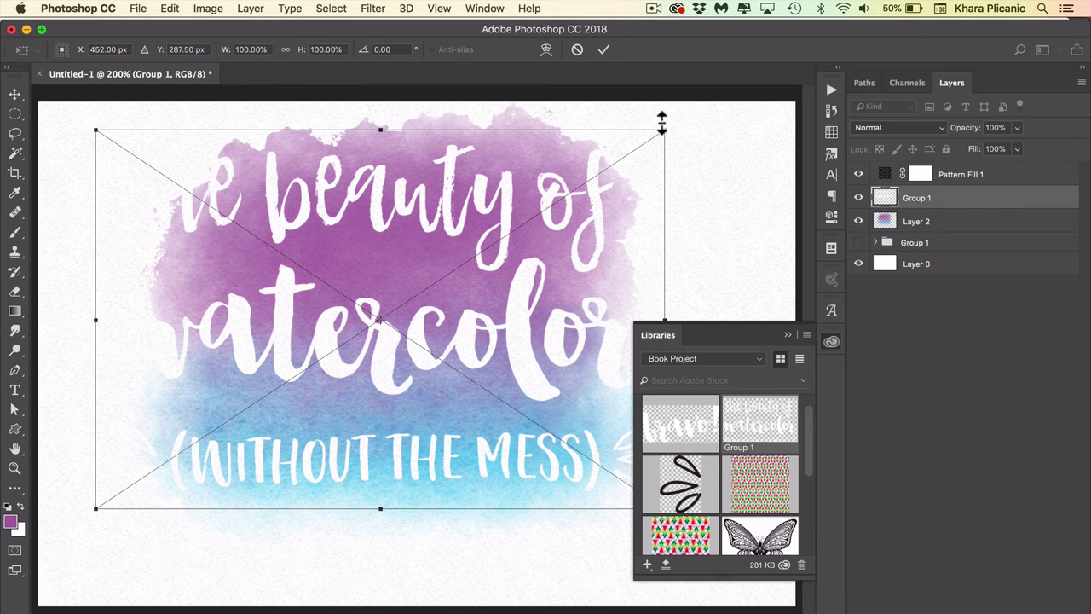
drag(664, 130, 565, 235)
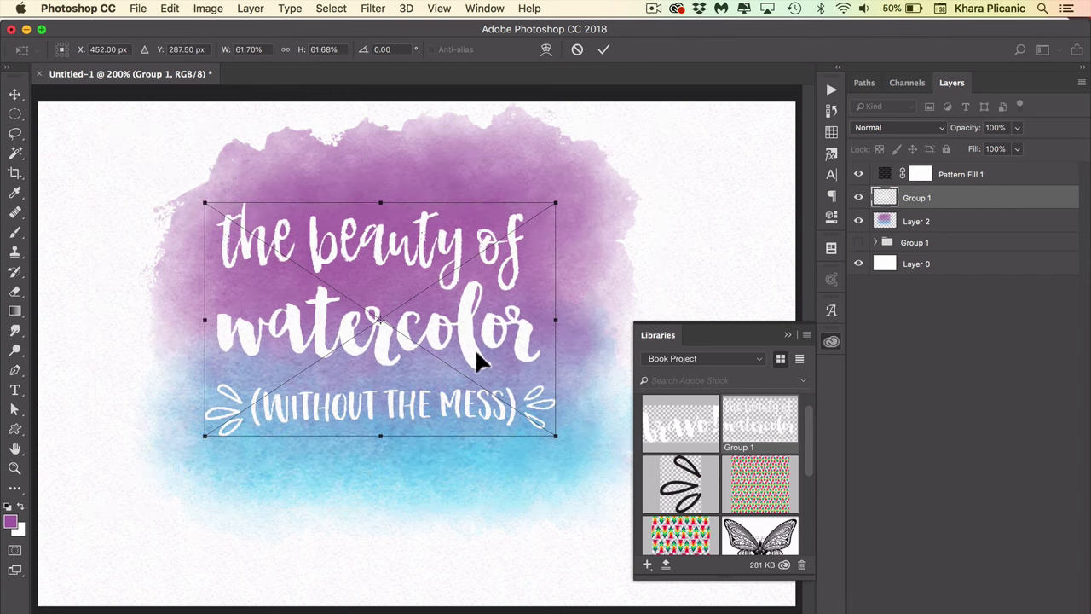
drag(464, 306, 514, 308)
click(603, 50)
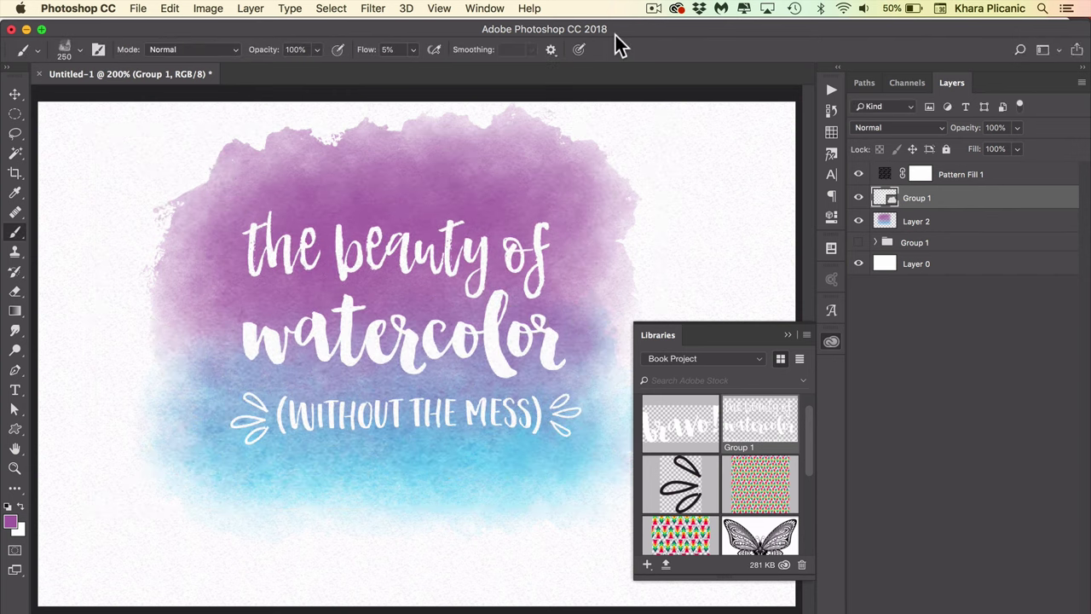
click(788, 335)
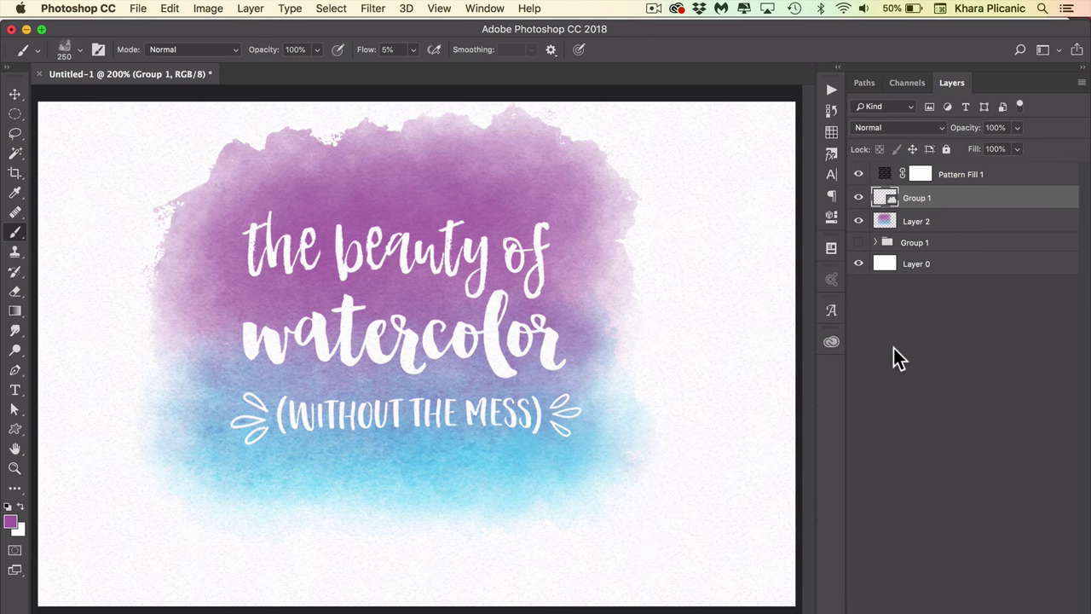